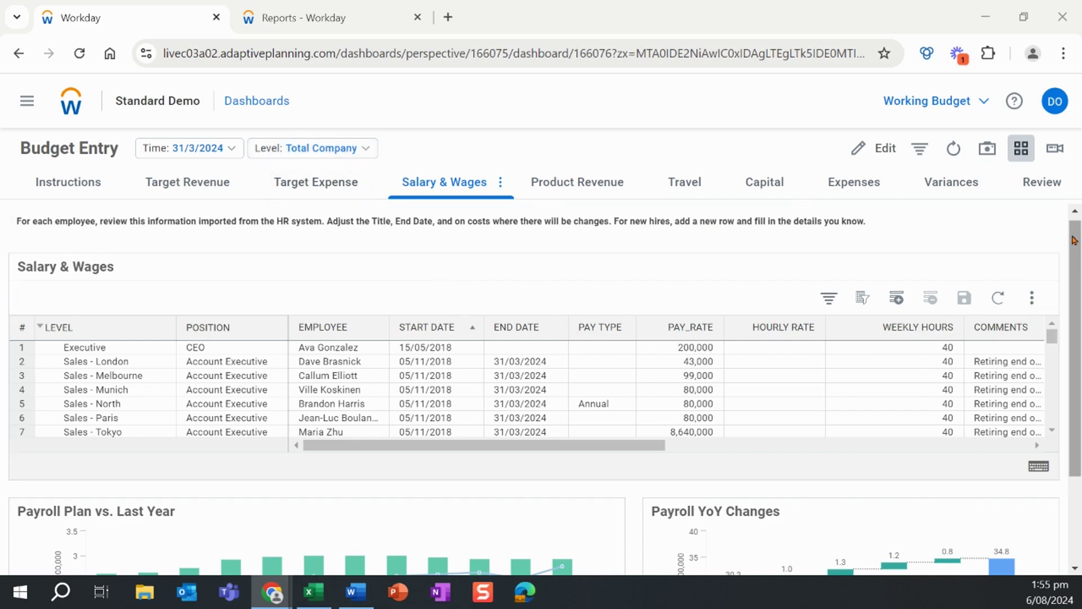
scroll(1061, 280, "down", 1)
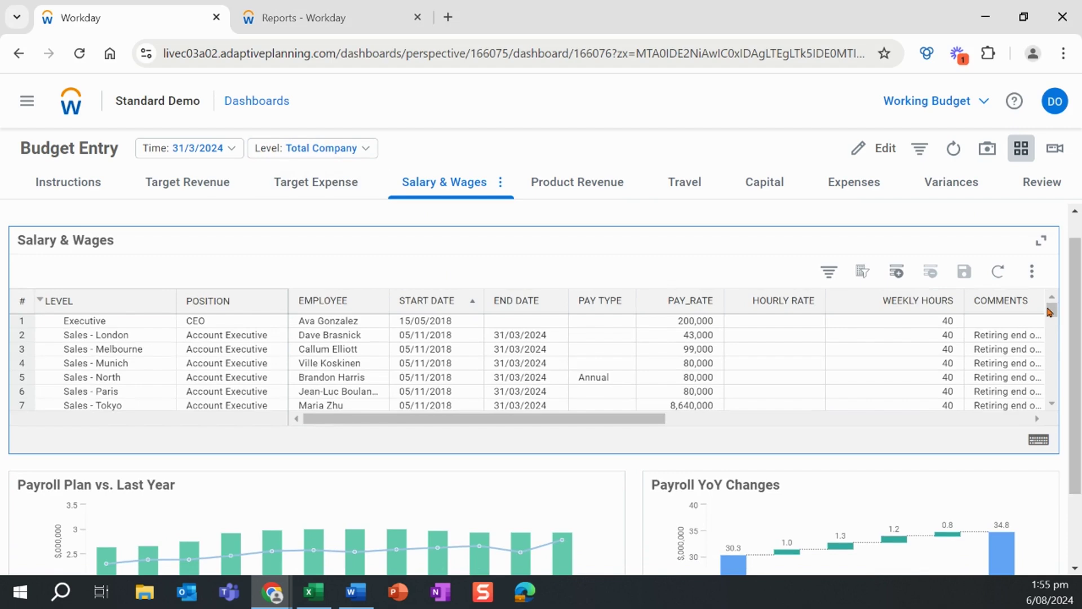
scroll(1048, 313, "down", 3)
scroll(1049, 314, "down", 3)
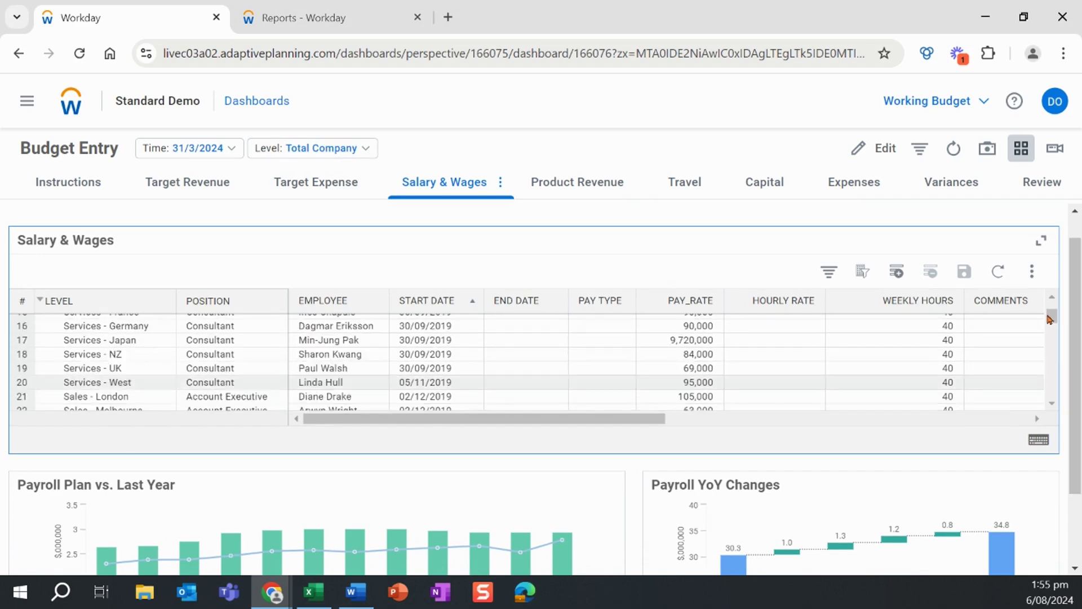
scroll(1049, 320, "down", 3)
left_click_drag(1048, 321, 1049, 328)
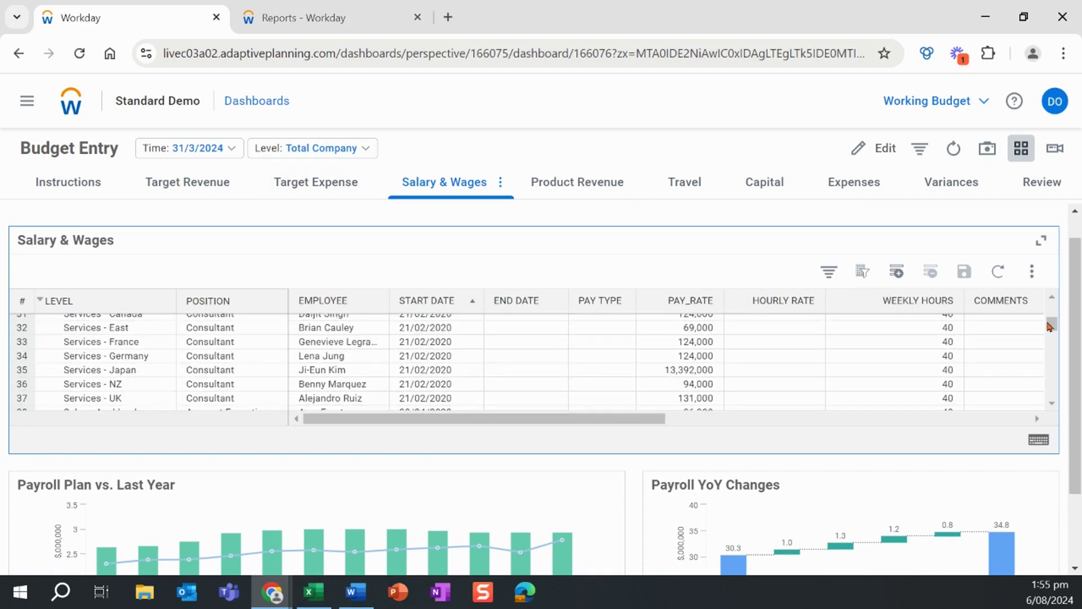
scroll(1048, 328, "down", 3)
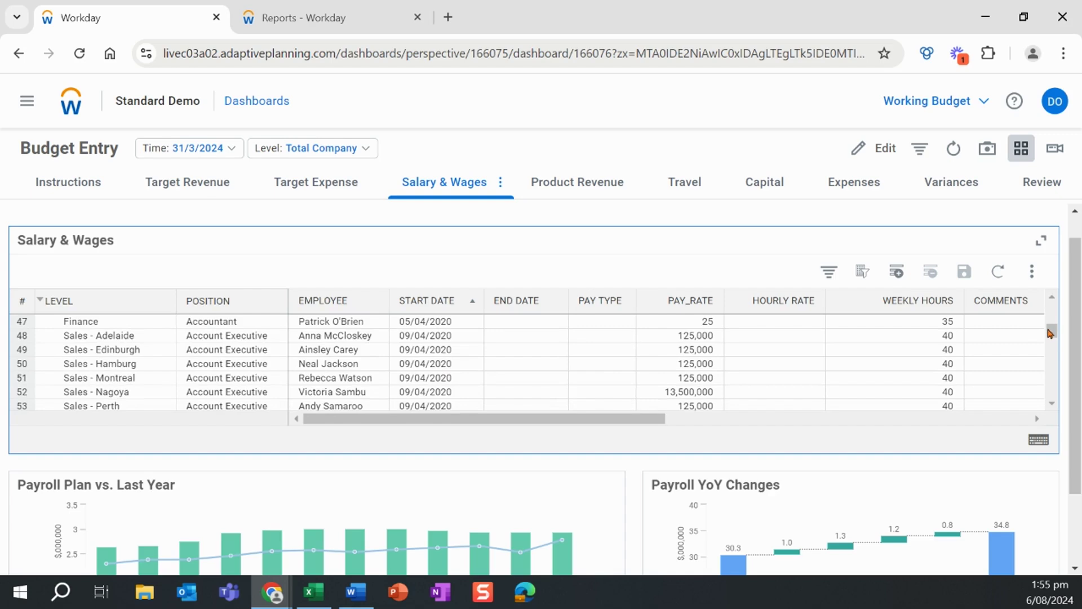
left_click_drag(1069, 268, 1073, 331)
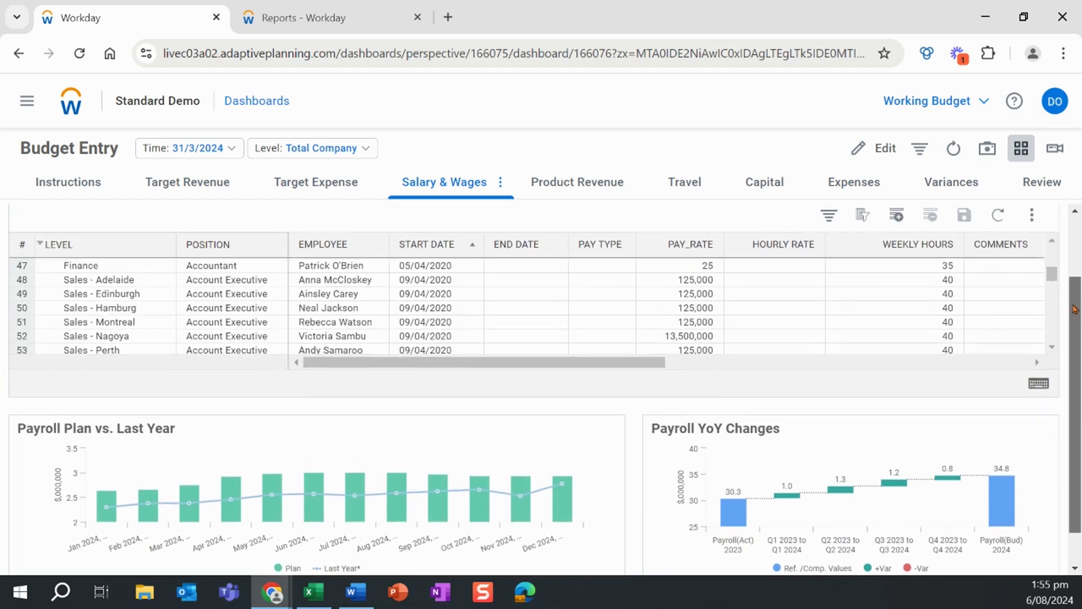
left_click_drag(1077, 340, 1077, 253)
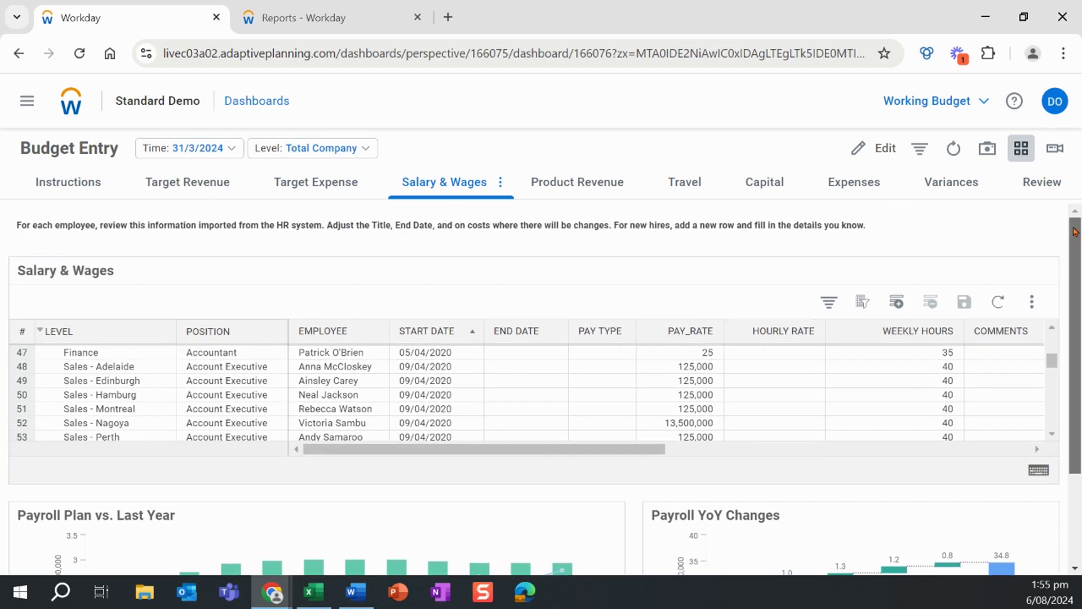
Switch the planning level from Total Company to Sales - North.
left_click(355, 154)
type("sa")
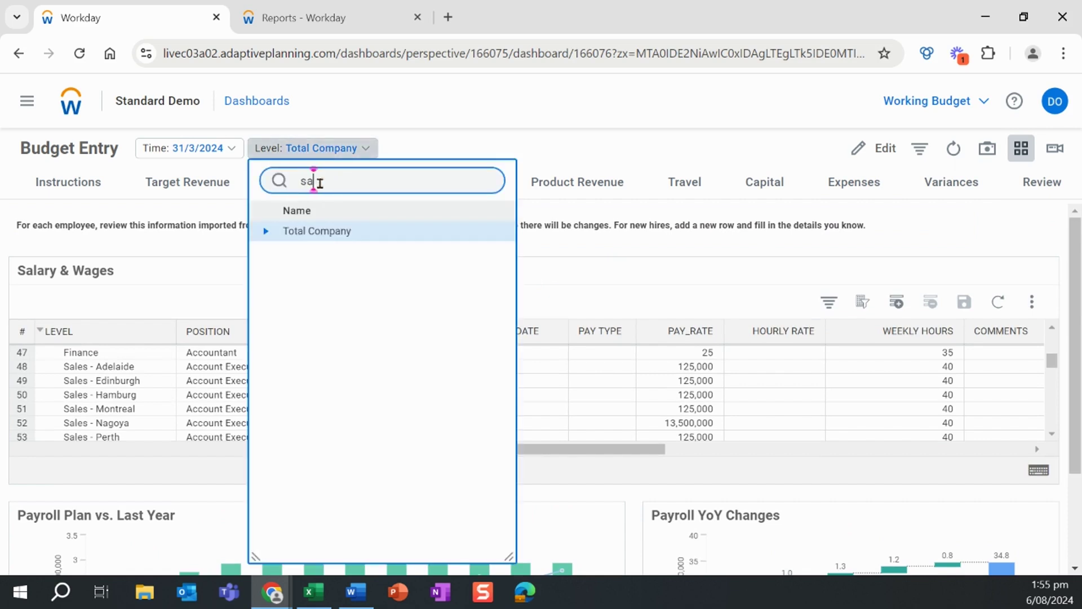
type("les")
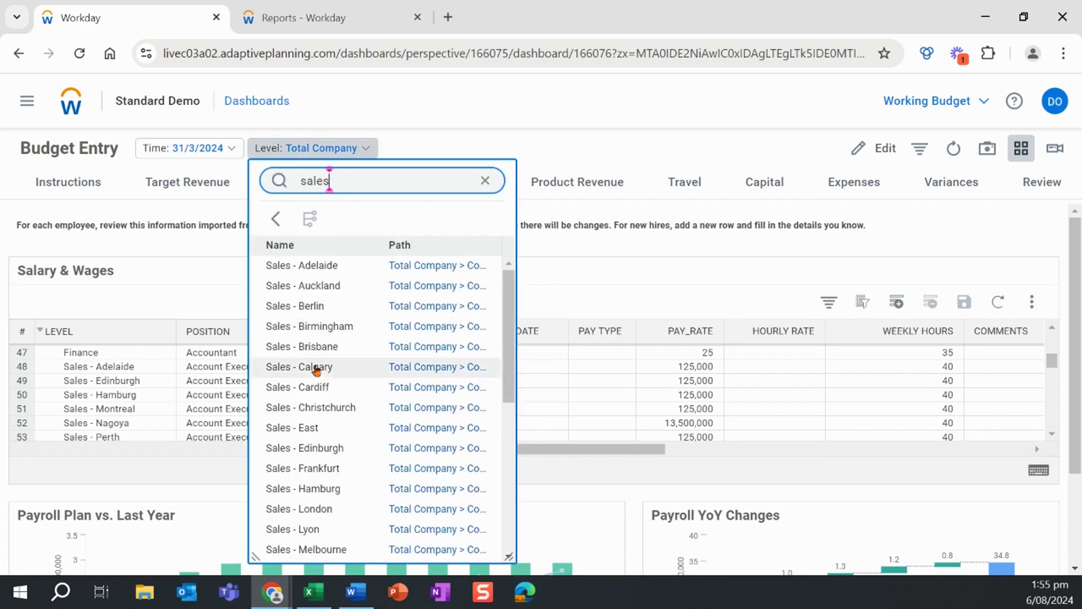
scroll(329, 506, "down", 3)
scroll(339, 475, "down", 1)
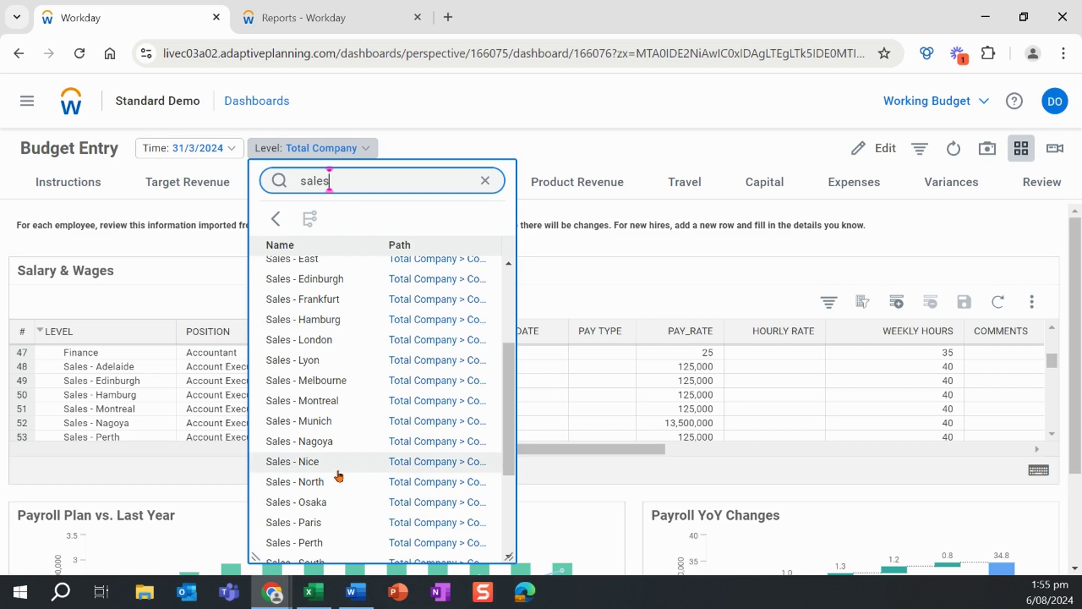
left_click(312, 482)
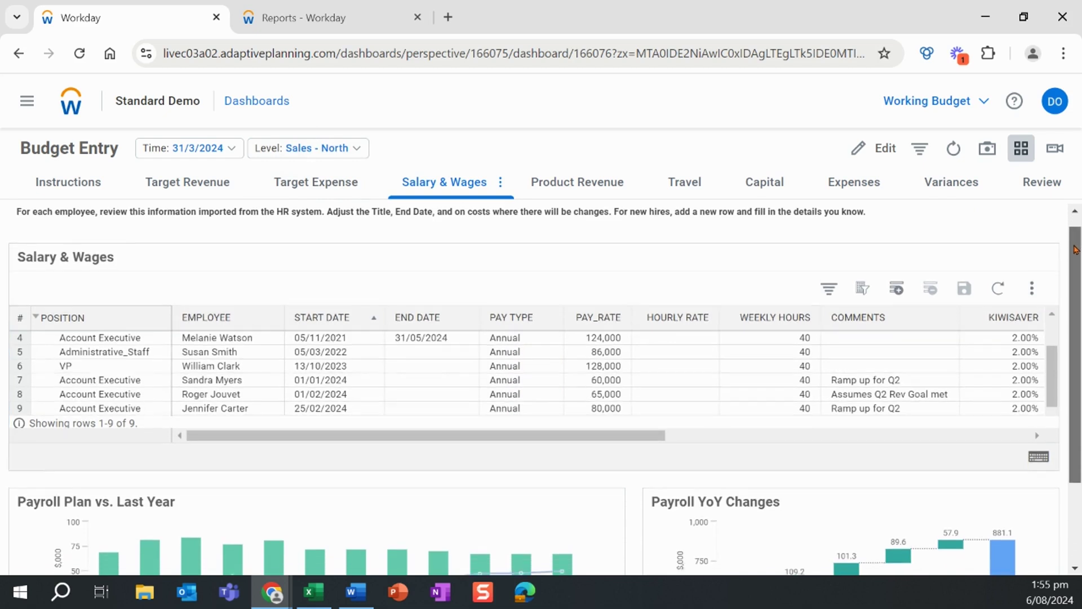
left_click_drag(1074, 237, 1075, 253)
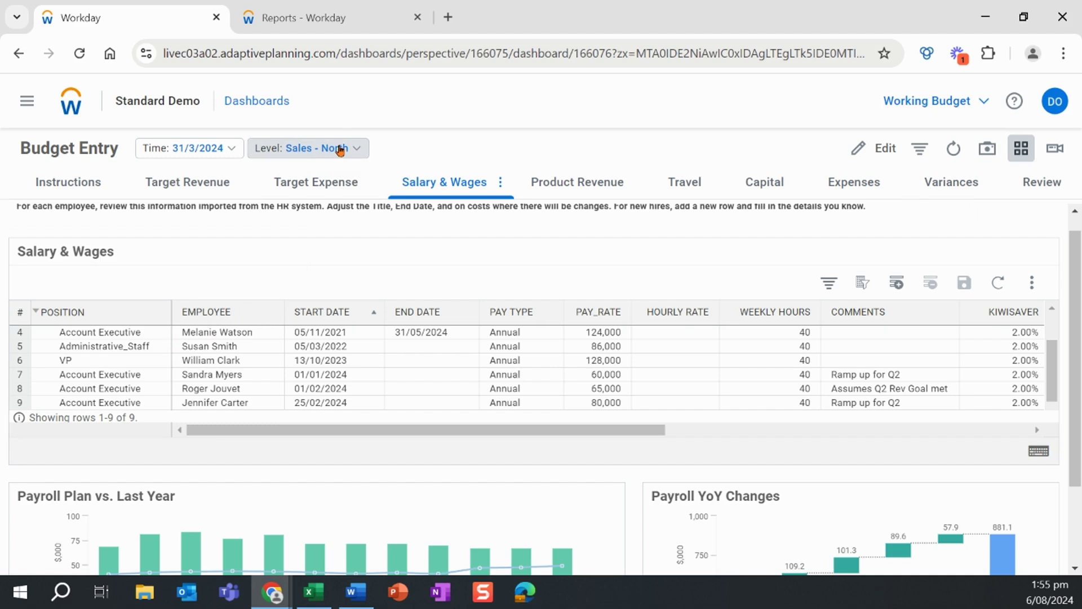
left_click_drag(1073, 286, 1072, 362)
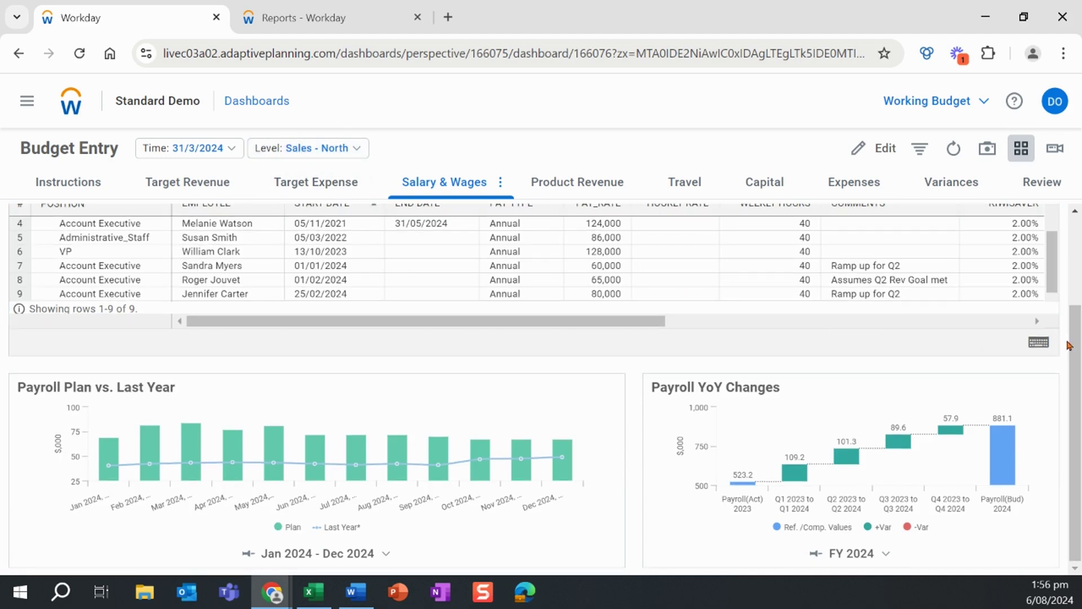
left_click_drag(1069, 345, 1071, 273)
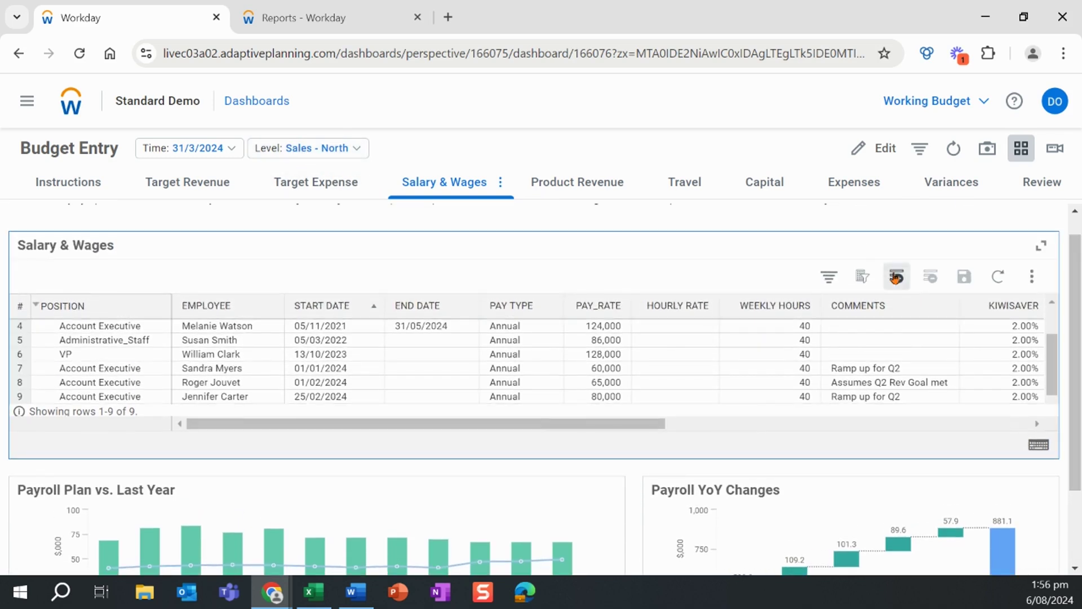
Add a row for a vacant Manager from 1/03/2024, hourly 100.00, 32 weekly hours.
left_click(896, 276)
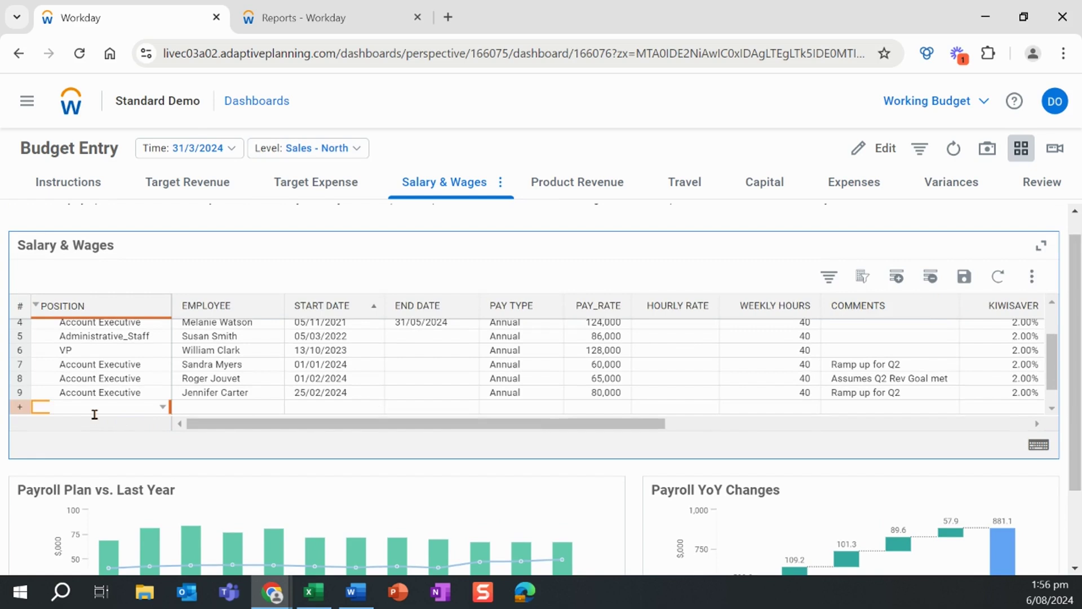
key("ctrl+v")
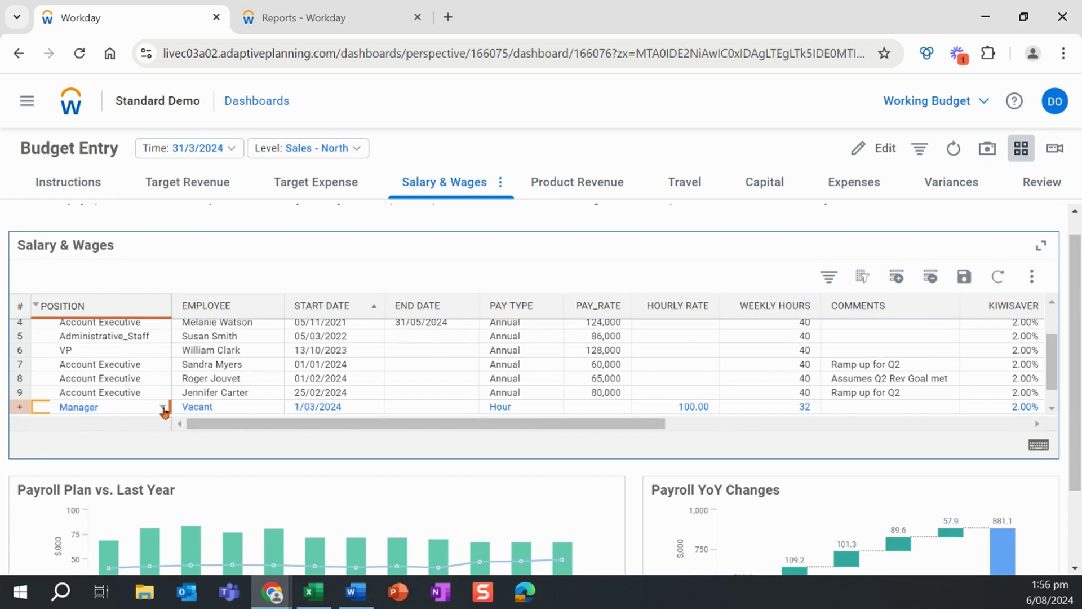
left_click(165, 412)
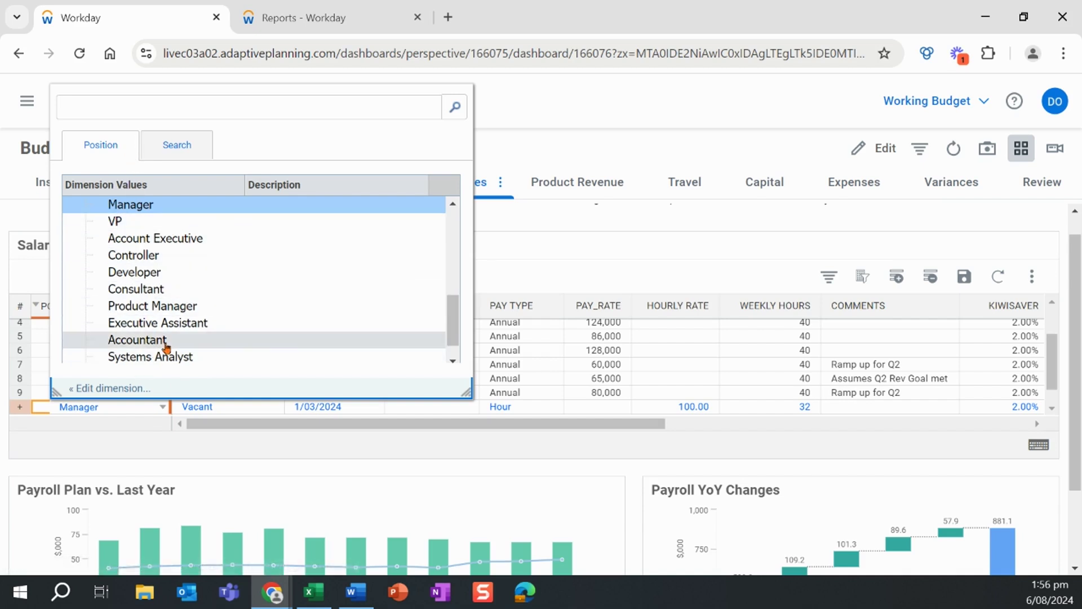
left_click(544, 350)
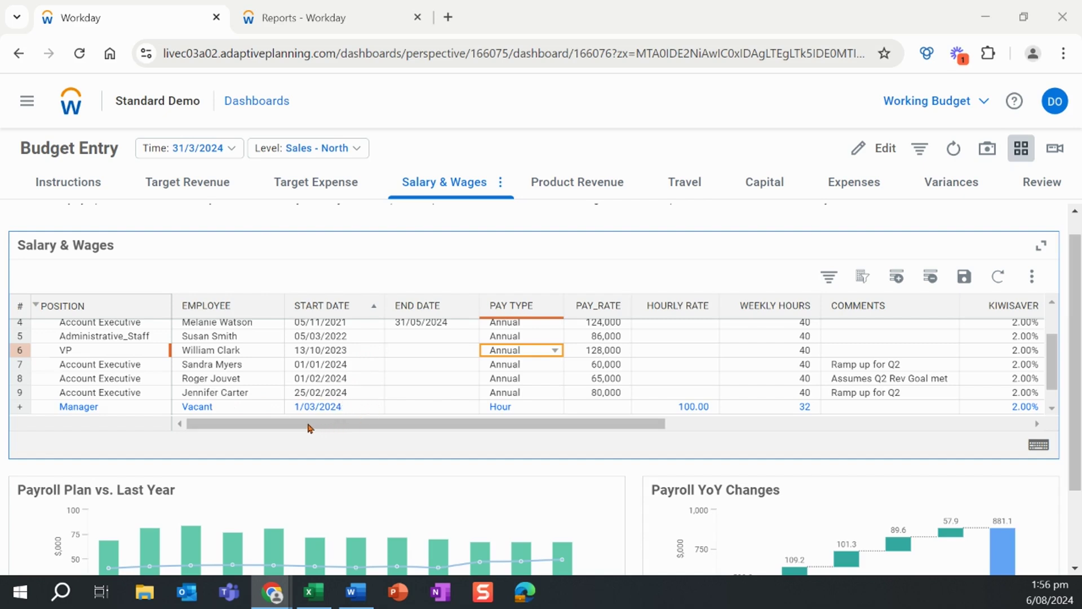
left_click_drag(308, 428, 386, 425)
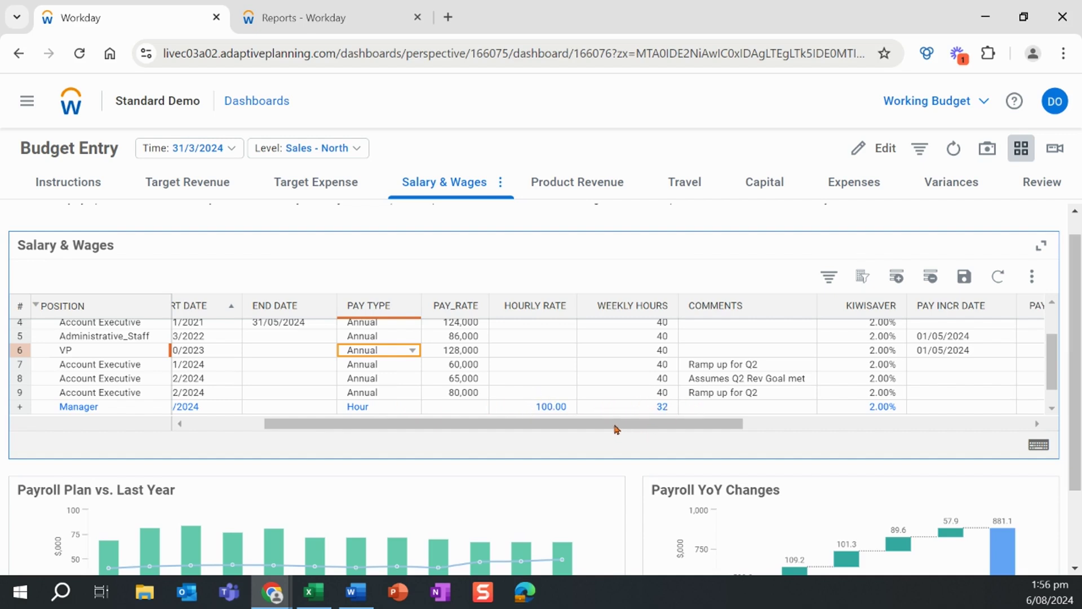
left_click_drag(615, 429, 719, 441)
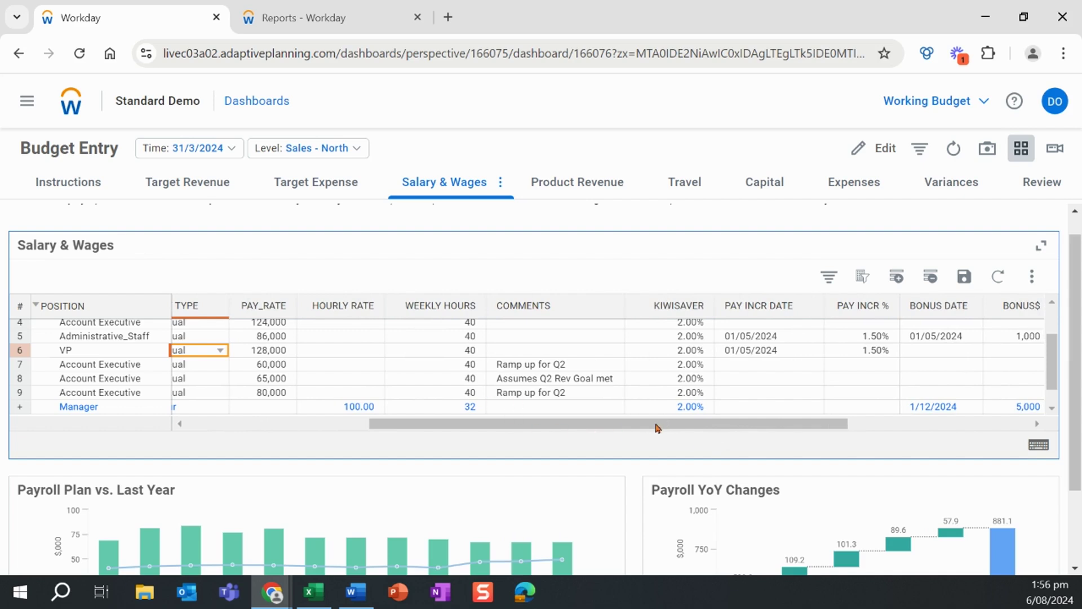
left_click_drag(656, 428, 707, 432)
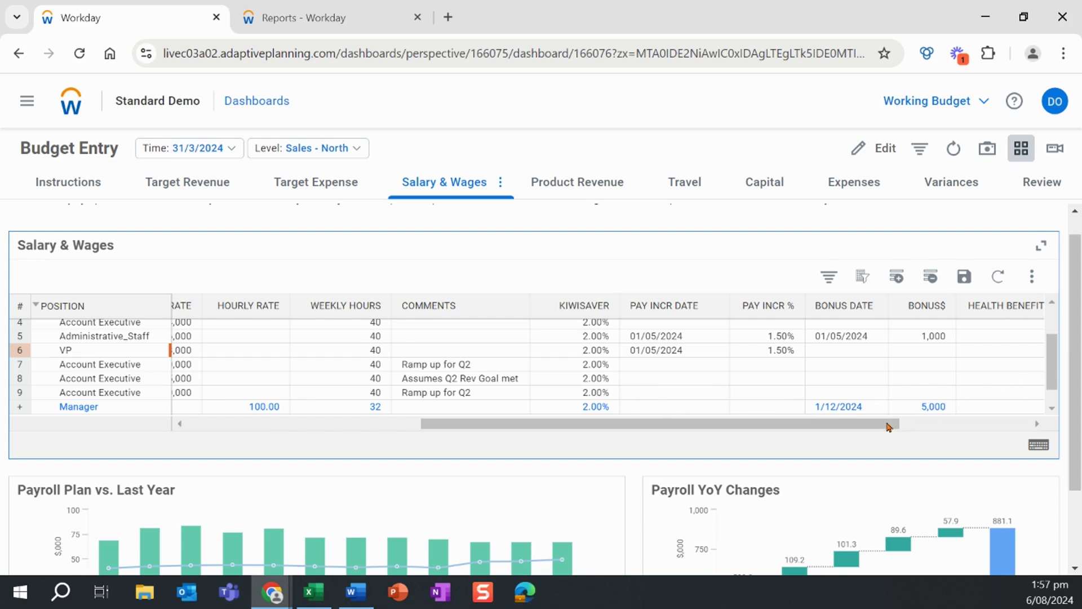
left_click_drag(886, 427, 166, 439)
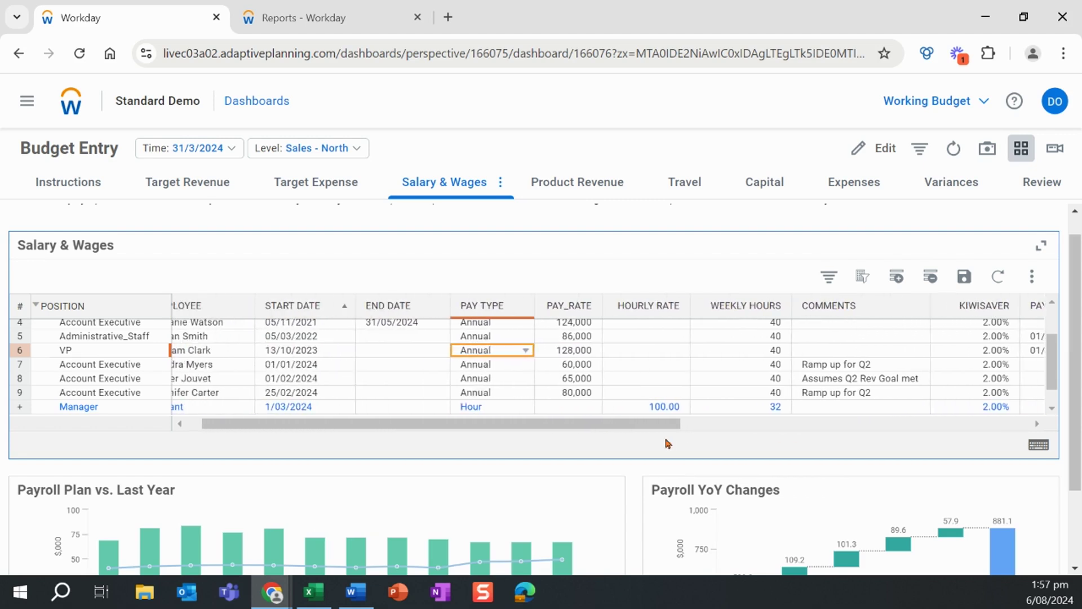
left_click_drag(264, 427, 211, 422)
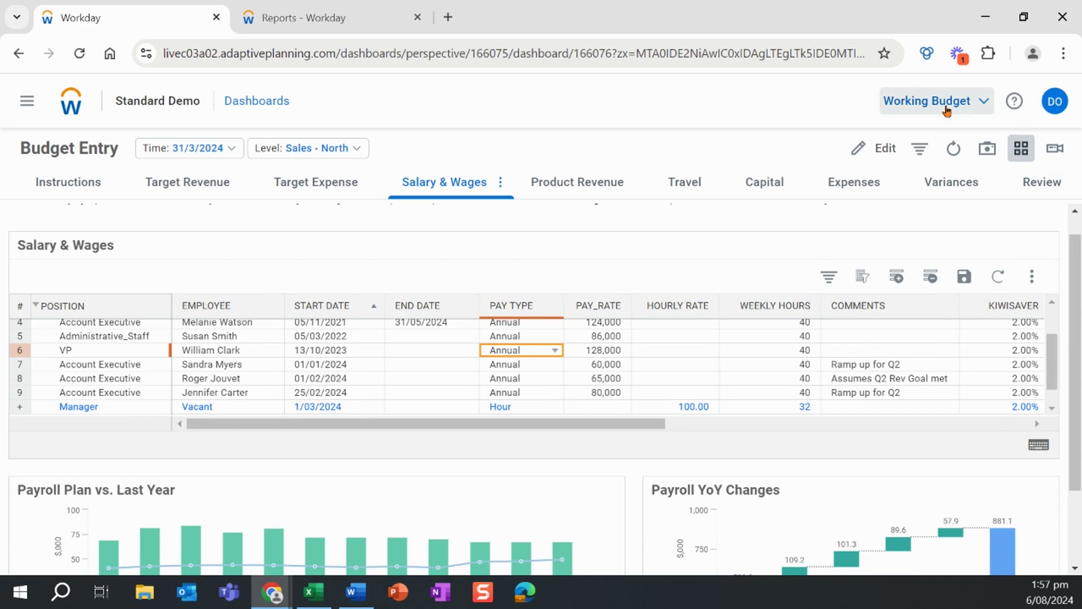
left_click_drag(1069, 277, 1070, 338)
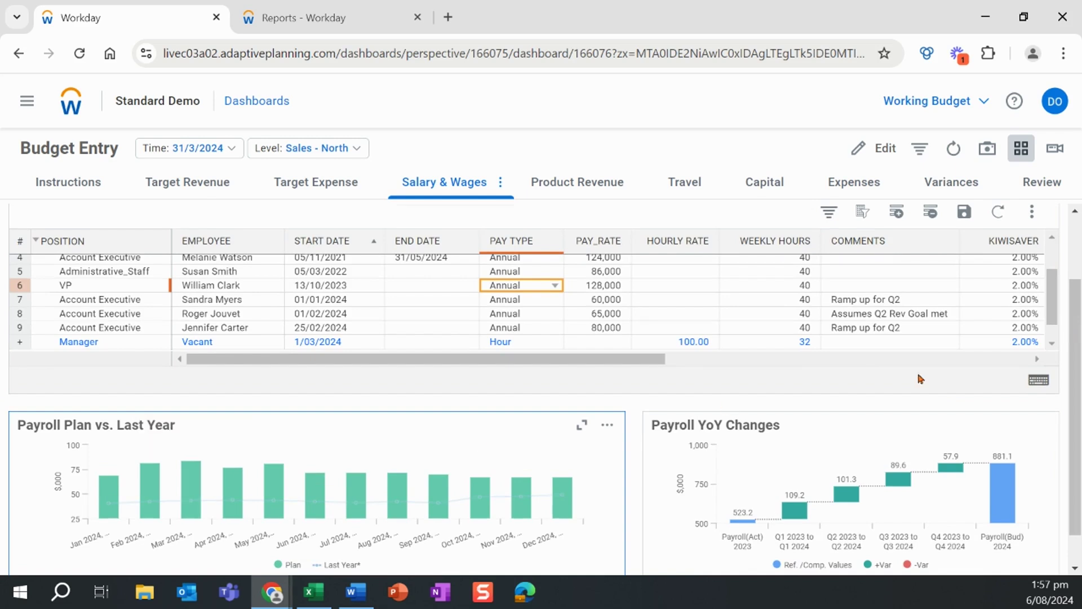
Save the Salary & Wages grid with the new Manager vacancy row.
left_click(963, 213)
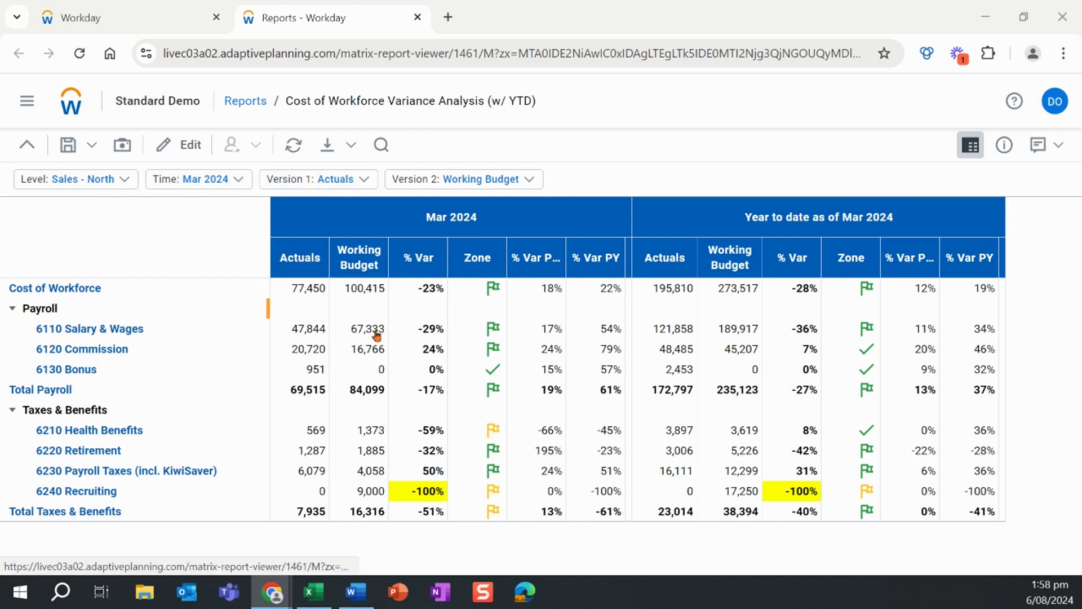
Refresh the Cost of Workforce Variance Analysis report to show 81,200 budgeted Salary & Wages.
left_click(295, 146)
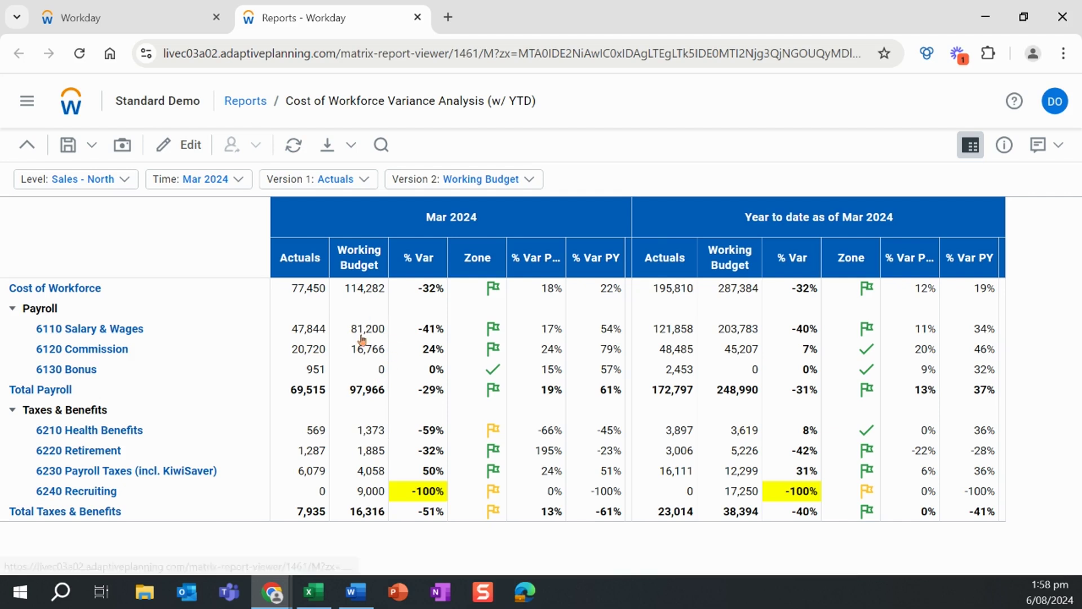
left_click(356, 591)
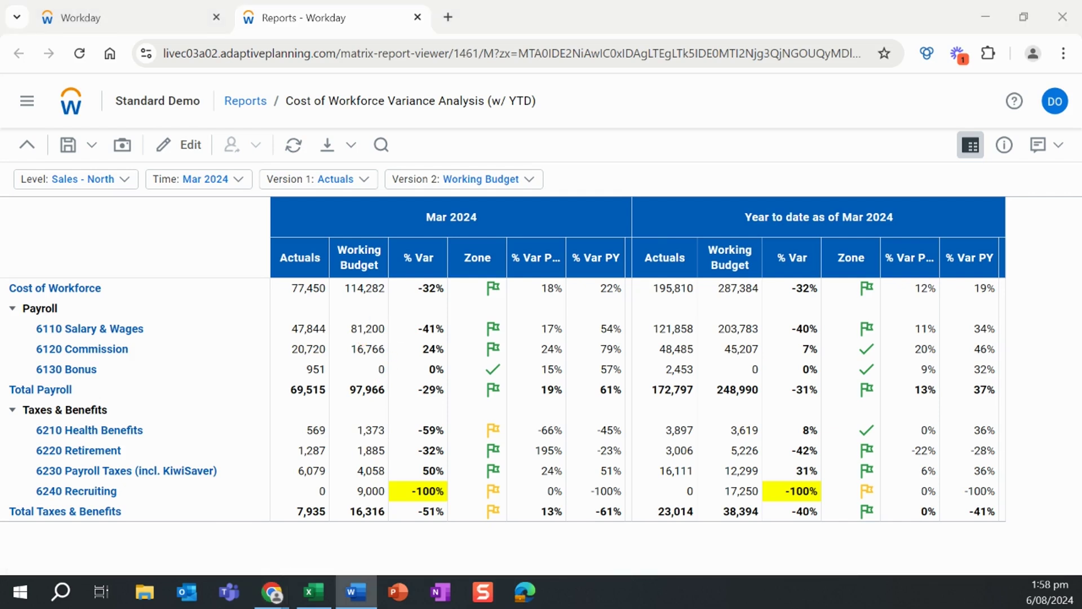